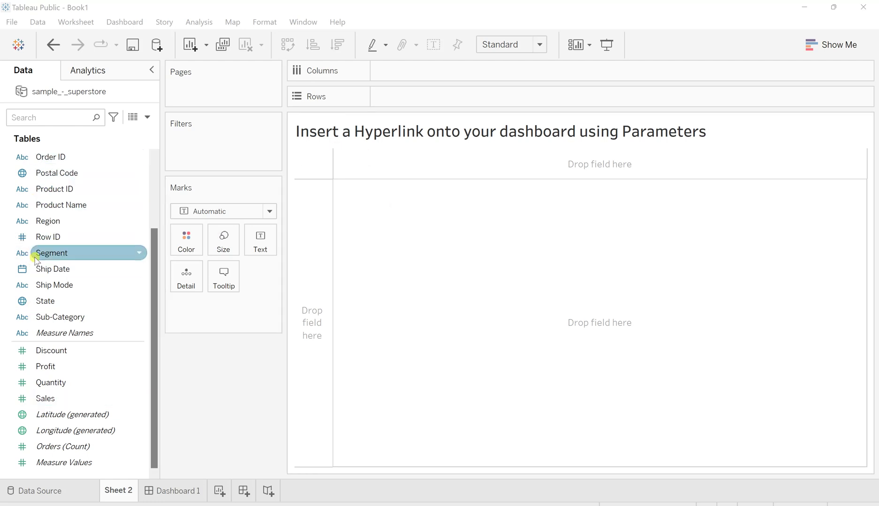
Step: Create a string parameter from the Segment field named 'Indian Industrialist Parameter'
{"action": "right_click", "coordinate": [138, 254]}
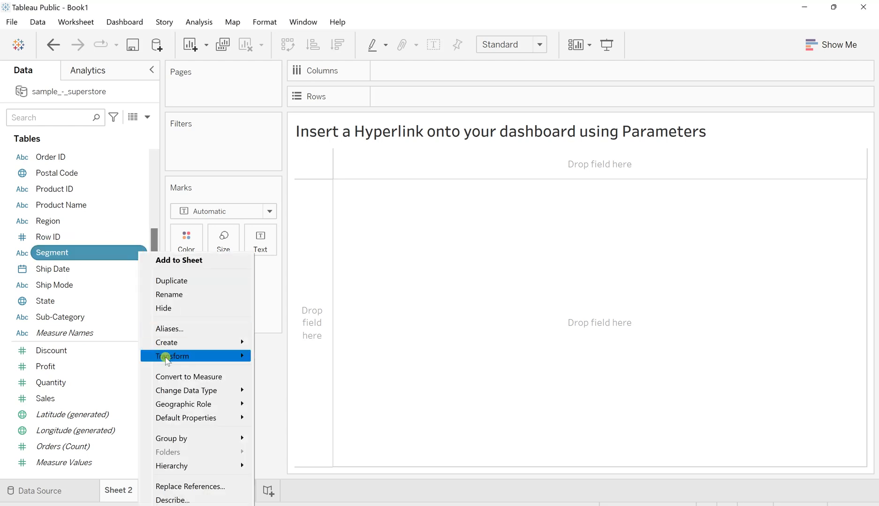
{"action": "mouse_move", "coordinate": [188, 343]}
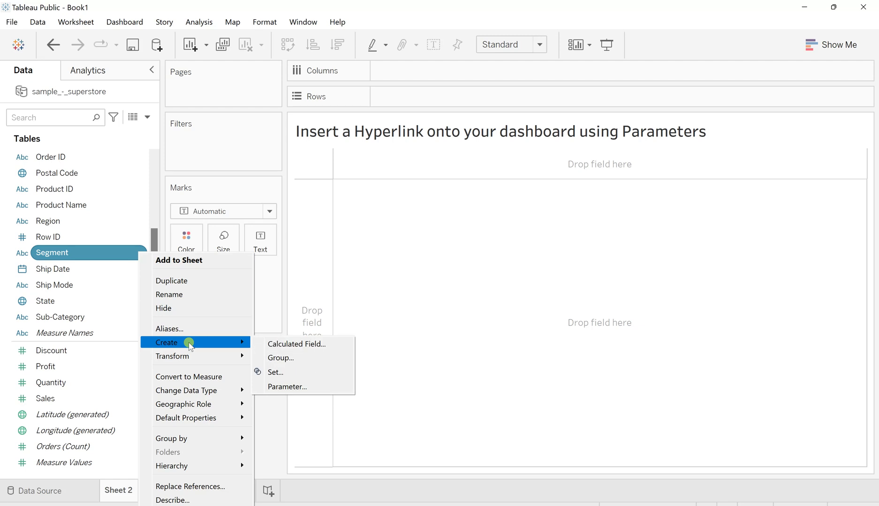
{"action": "left_click", "coordinate": [288, 387]}
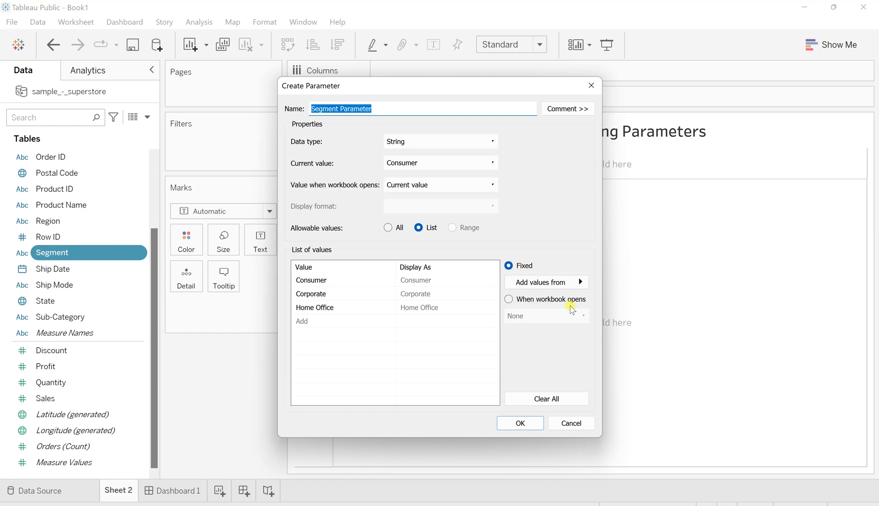
{"action": "left_click", "coordinate": [341, 110]}
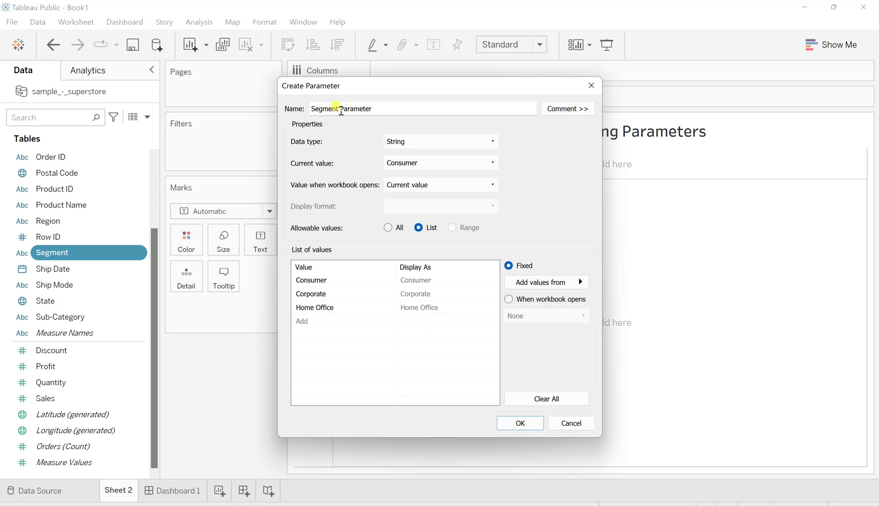
{"action": "key", "text": "BackSpace"}
{"action": "key", "text": "BackSpace"}
{"action": "key", "text": "BackSpace"}
{"action": "key", "text": "BackSpace"}
{"action": "key", "text": "BackSpace"}
{"action": "key", "text": "BackSpace"}
{"action": "key", "text": "BackSpace"}
{"action": "key", "text": "BackSpace"}
{"action": "type", "text": "Indian Industrialist"}
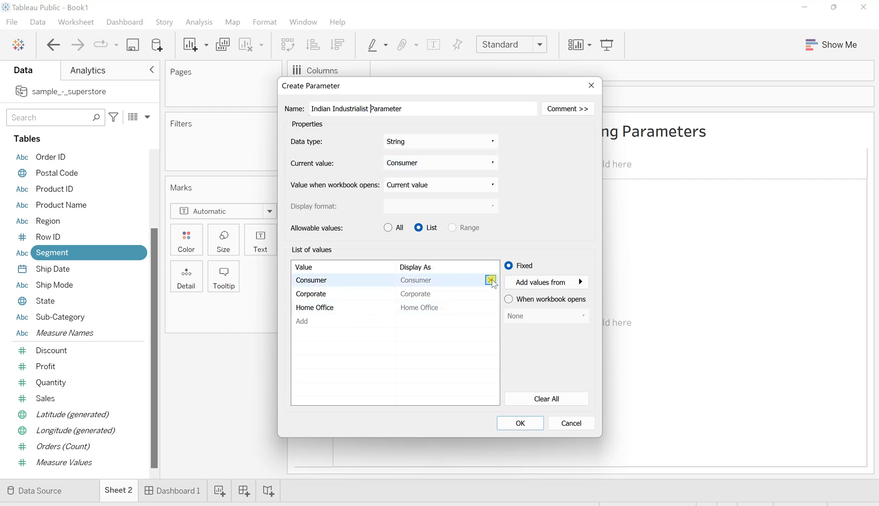
Step: Delete the Consumer, Corporate and Home Office values from the parameter's list
{"action": "left_click", "coordinate": [490, 280]}
{"action": "left_click", "coordinate": [491, 280]}
{"action": "left_click", "coordinate": [491, 280]}
Step: Add Gautam Adani, Ratan Tata and Mukesh Ambani as the list's values
{"action": "left_click", "coordinate": [315, 279]}
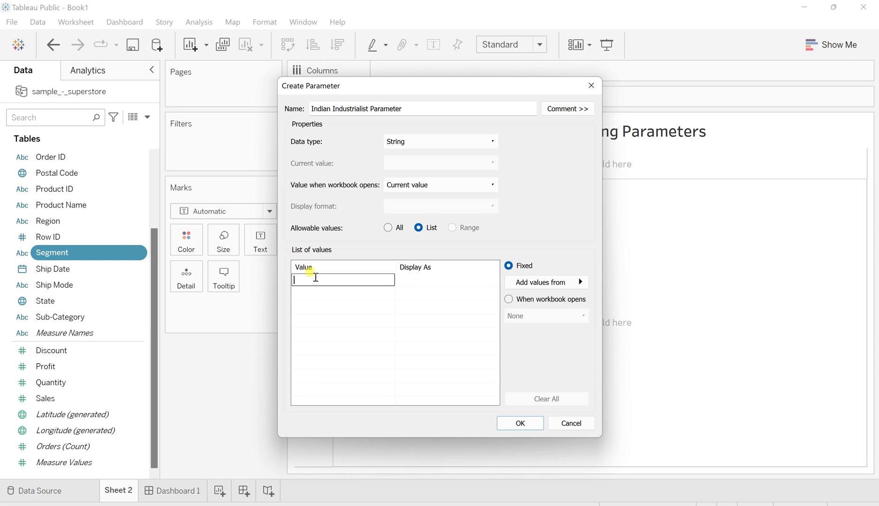
{"action": "type", "text": "Gautam Adani"}
{"action": "key", "text": "Return"}
{"action": "type", "text": "Ratan Tata"}
{"action": "key", "text": "Return"}
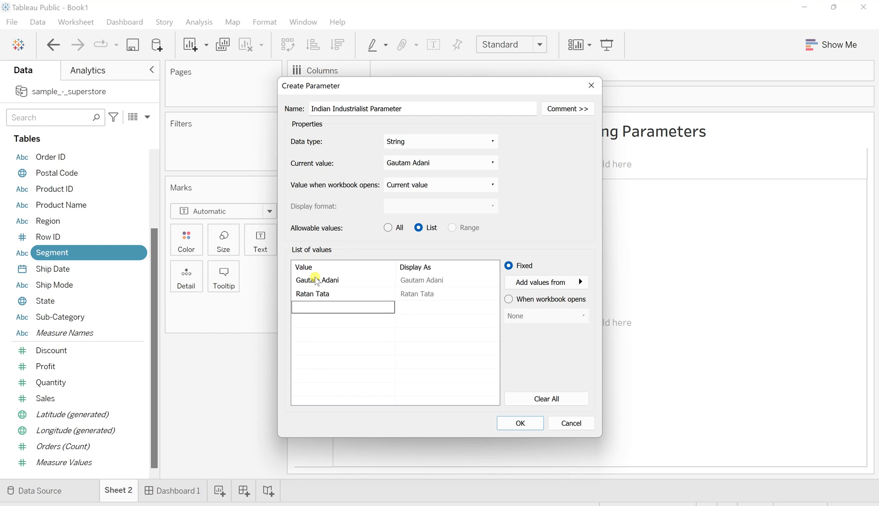
{"action": "type", "text": "Mukesh Ambani"}
{"action": "key", "text": "Return"}
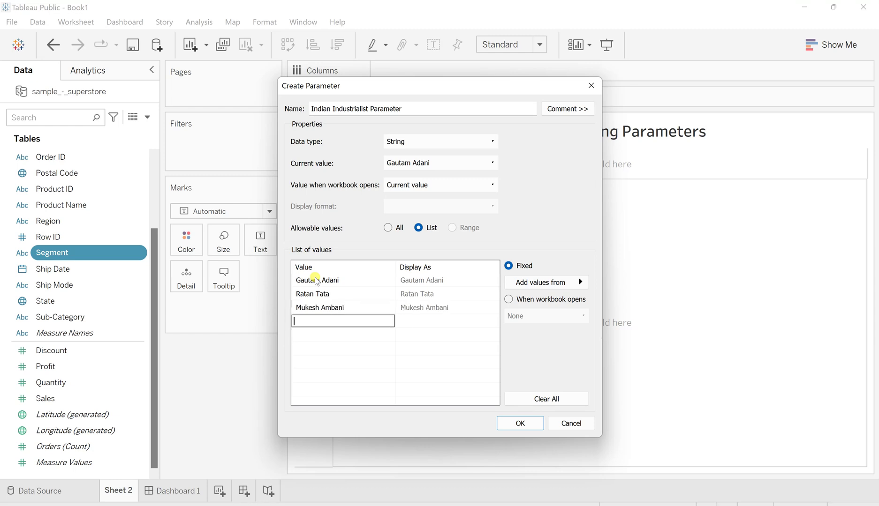
{"action": "left_click", "coordinate": [383, 360]}
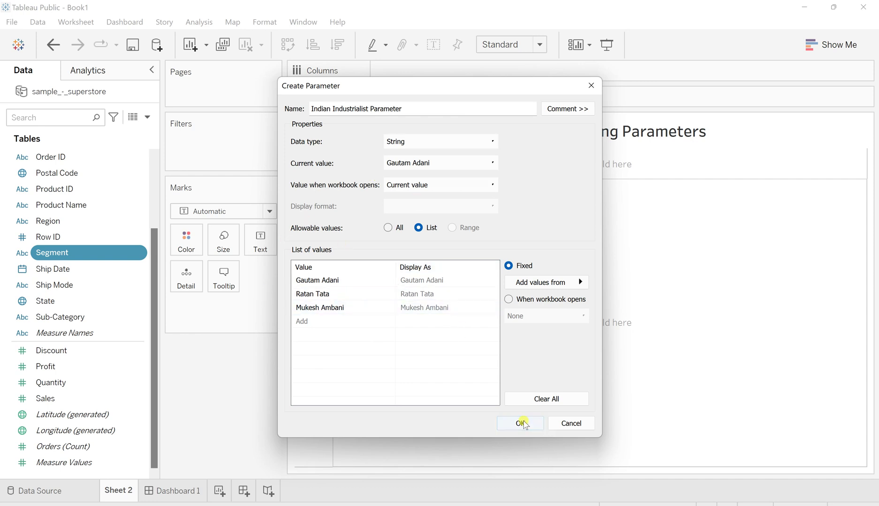
Step: Create the parameter and show its dropdown control on Sheet 2
{"action": "left_click", "coordinate": [522, 423]}
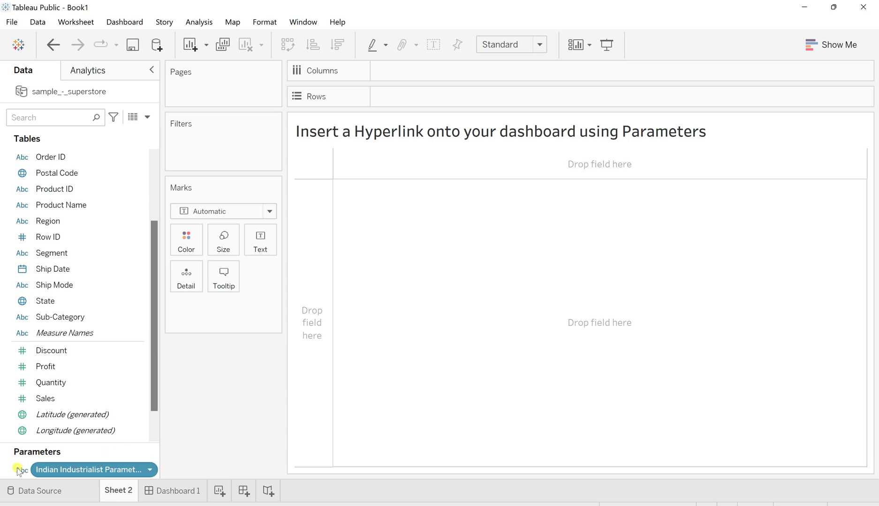
{"action": "left_click", "coordinate": [150, 472]}
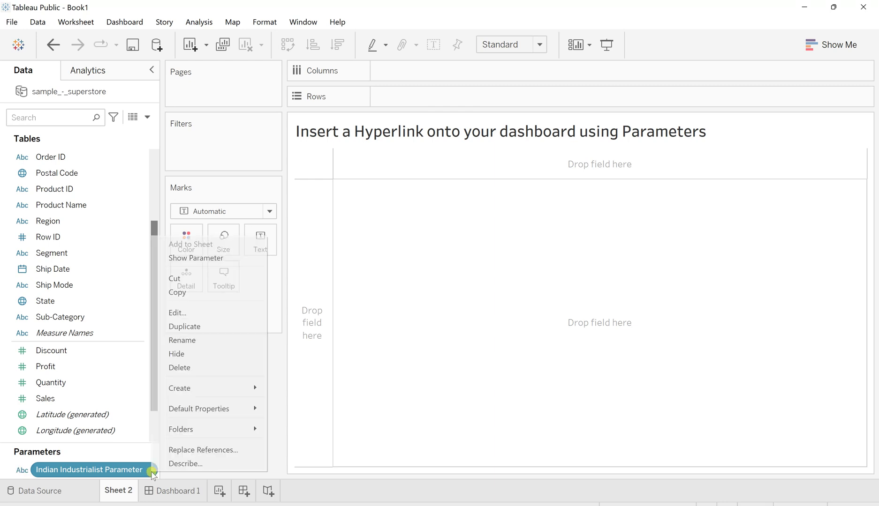
{"action": "left_click", "coordinate": [183, 257]}
Step: Check the dropdown lists the three names, leaving Gautam Adani selected
{"action": "left_click", "coordinate": [798, 151]}
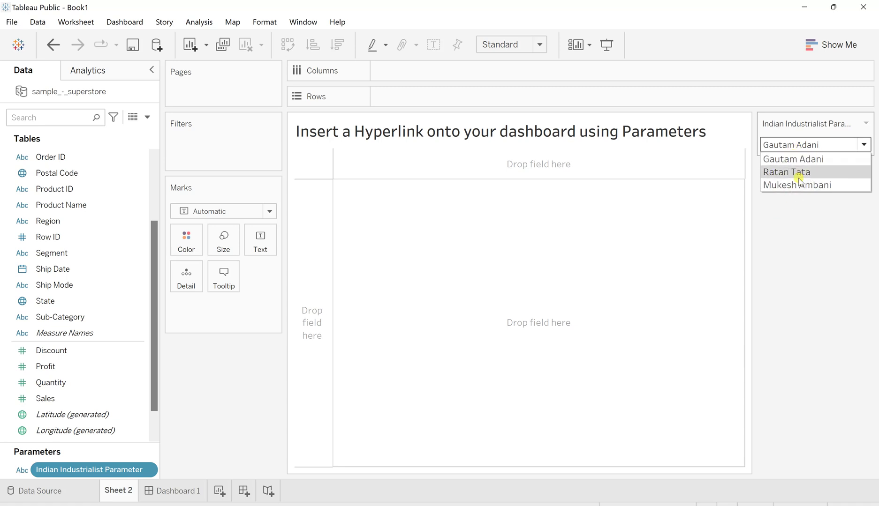
{"action": "left_click", "coordinate": [822, 208]}
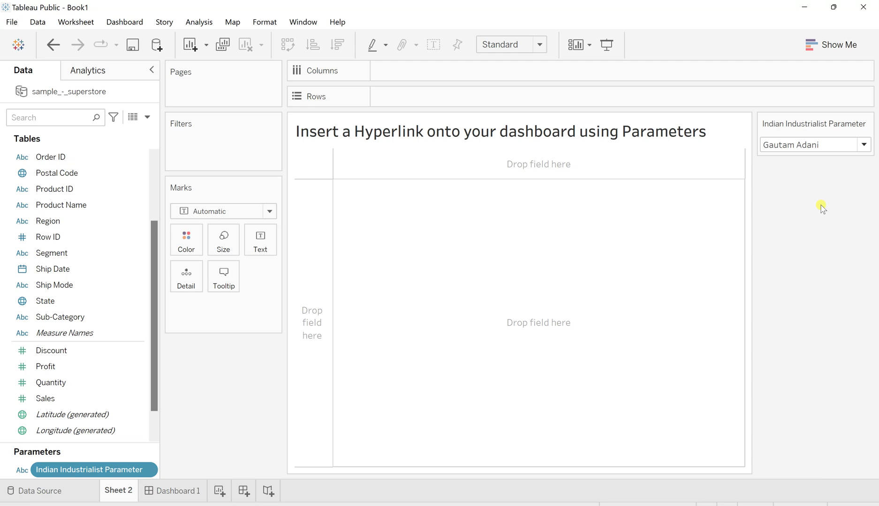
{"action": "left_click", "coordinate": [793, 145]}
{"action": "left_click", "coordinate": [788, 163]}
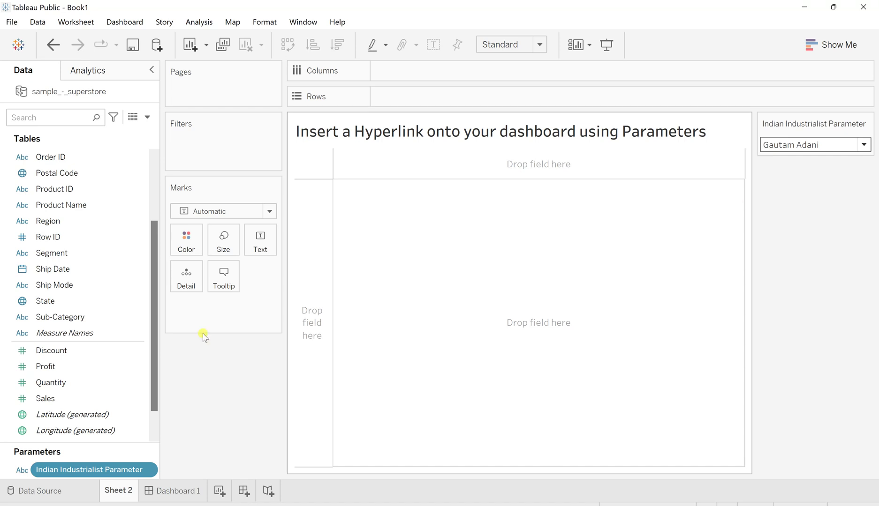
Step: On Dashboard 1, add Sheet 2 and place a Web Page object in the top area
{"action": "left_click", "coordinate": [187, 492]}
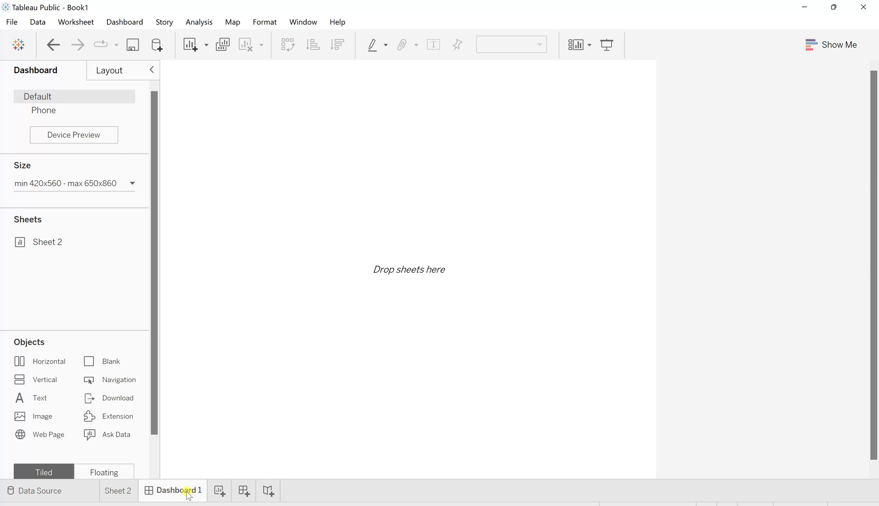
{"action": "double_click", "coordinate": [34, 242]}
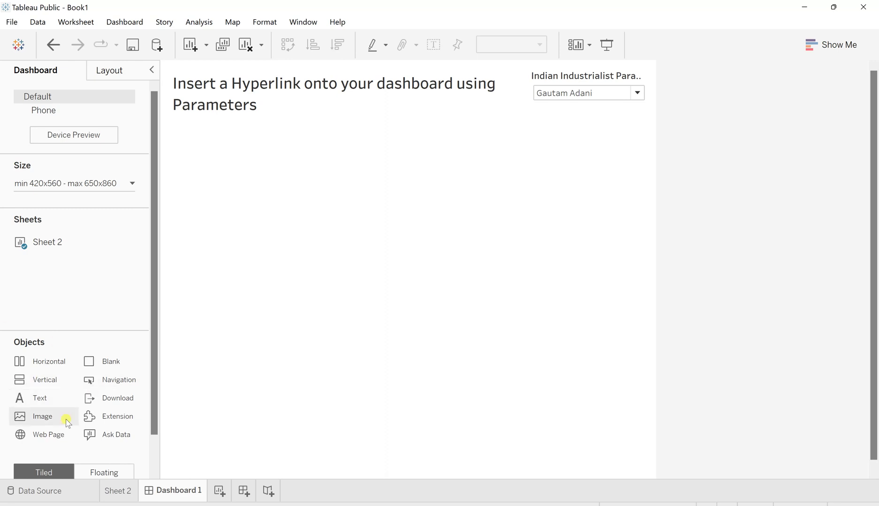
{"action": "left_click_drag", "start_coordinate": [43, 440], "coordinate": [241, 249]}
{"action": "left_click_drag", "start_coordinate": [299, 219], "coordinate": [346, 257]}
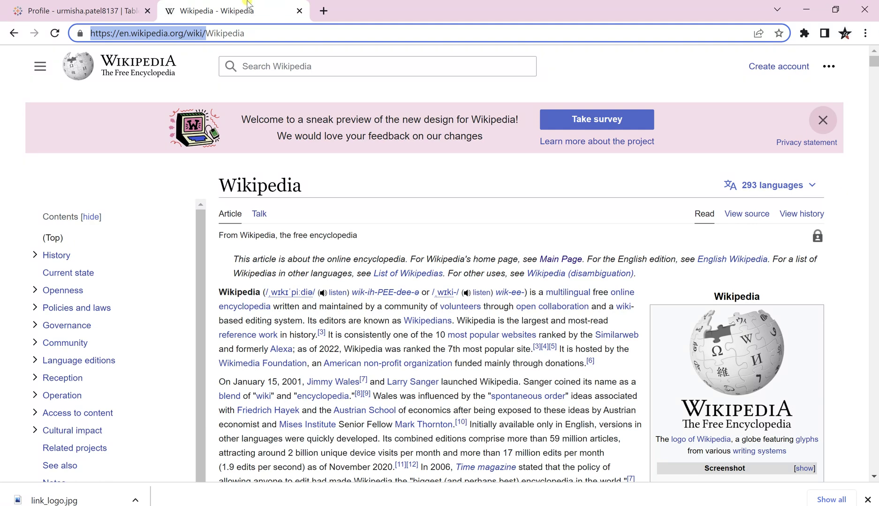
Step: Load the Ratan Tata Wikipedia article by replacing the page name in the wiki address
{"action": "left_click", "coordinate": [274, 41]}
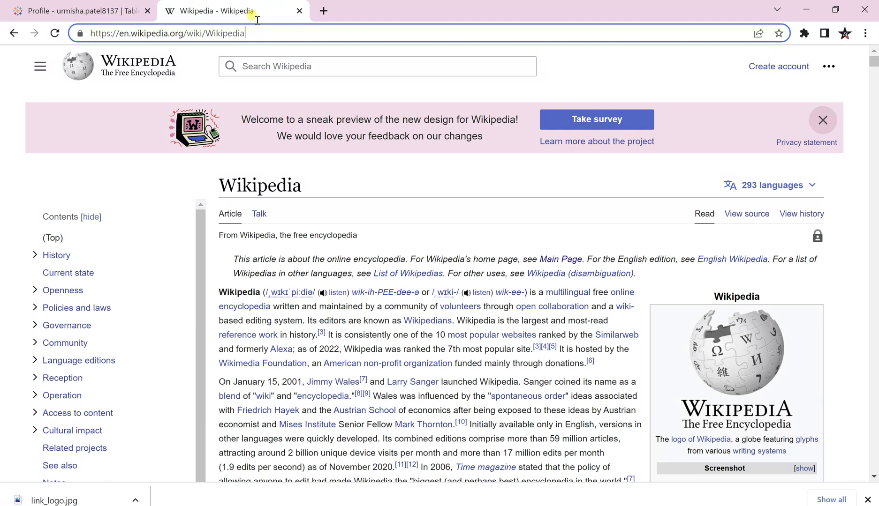
{"action": "key", "text": "ctrl+a"}
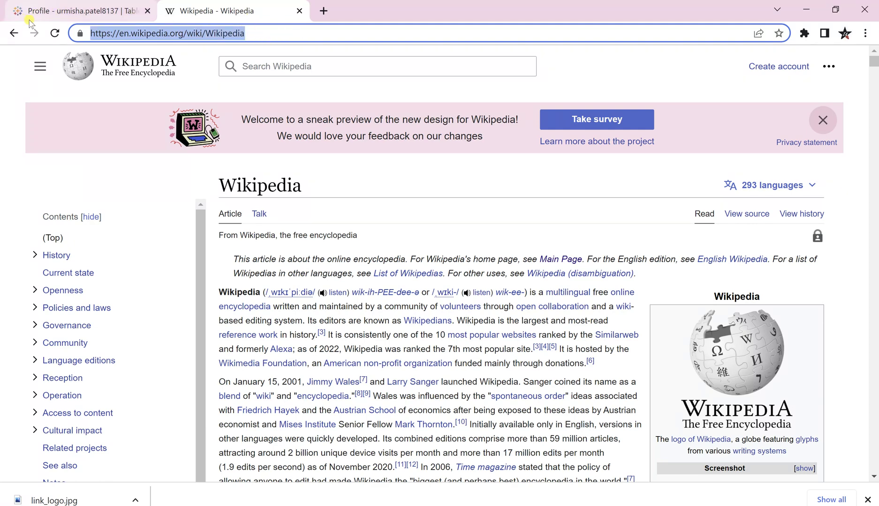
{"action": "left_click", "coordinate": [208, 34]}
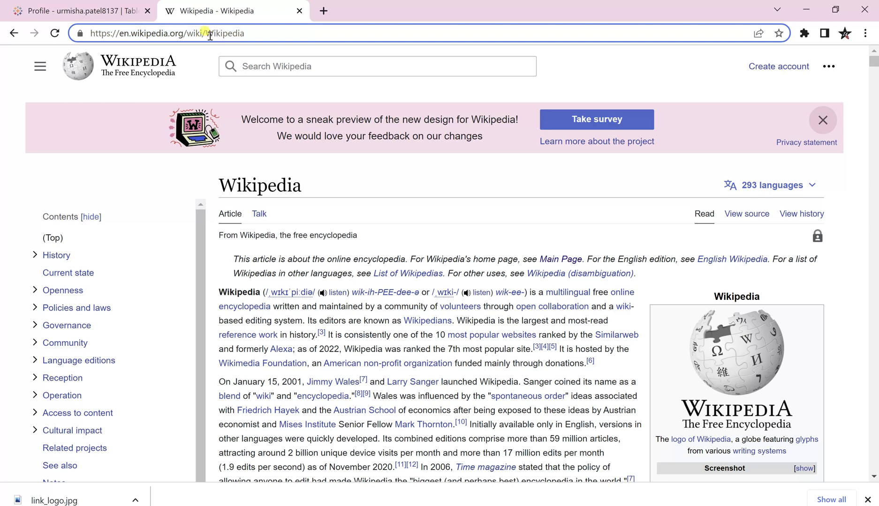
{"action": "left_click_drag", "start_coordinate": [206, 33], "coordinate": [248, 34]}
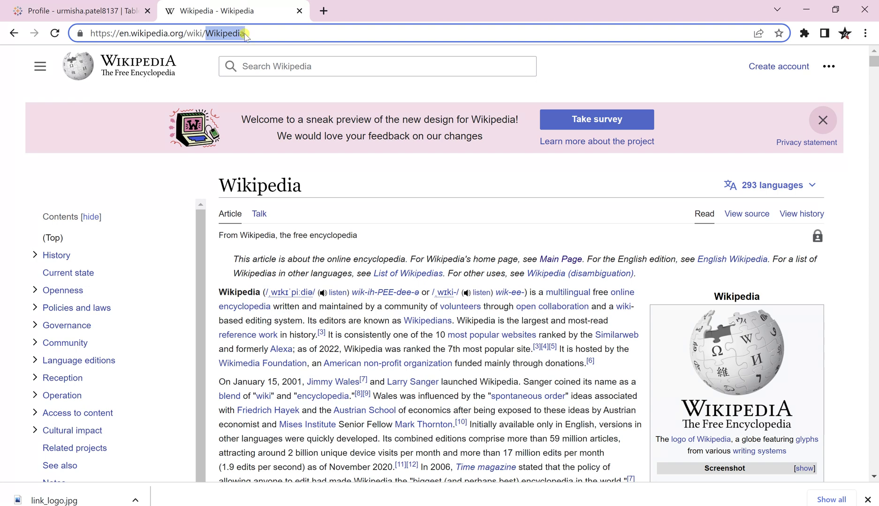
{"action": "key", "text": "BackSpace"}
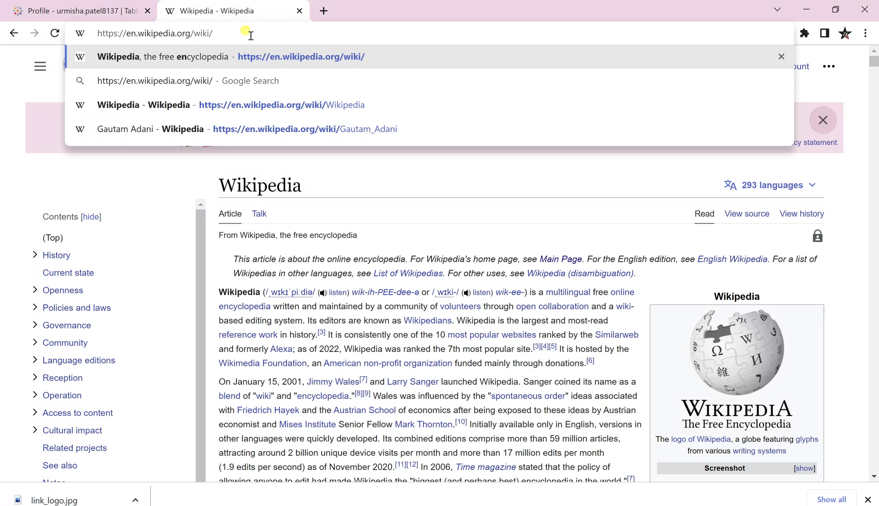
{"action": "type", "text": "Ratan Ta"}
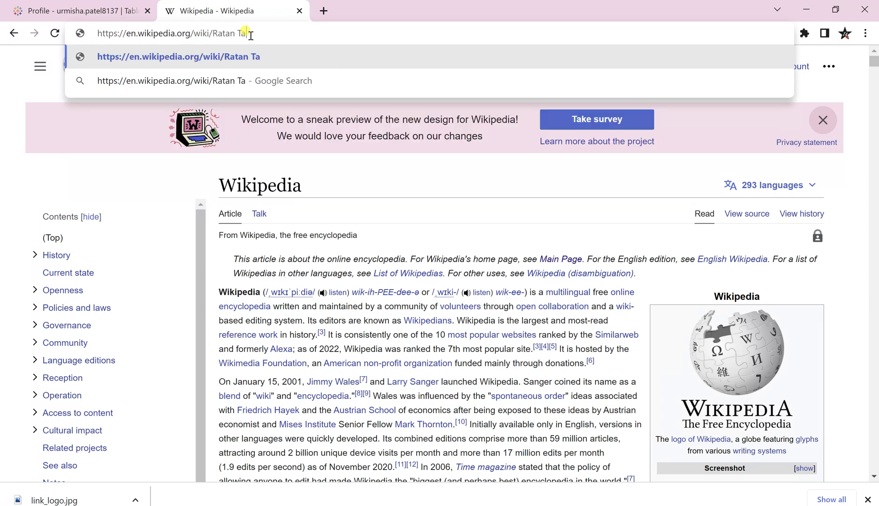
{"action": "type", "text": "ta"}
{"action": "key", "text": "Return"}
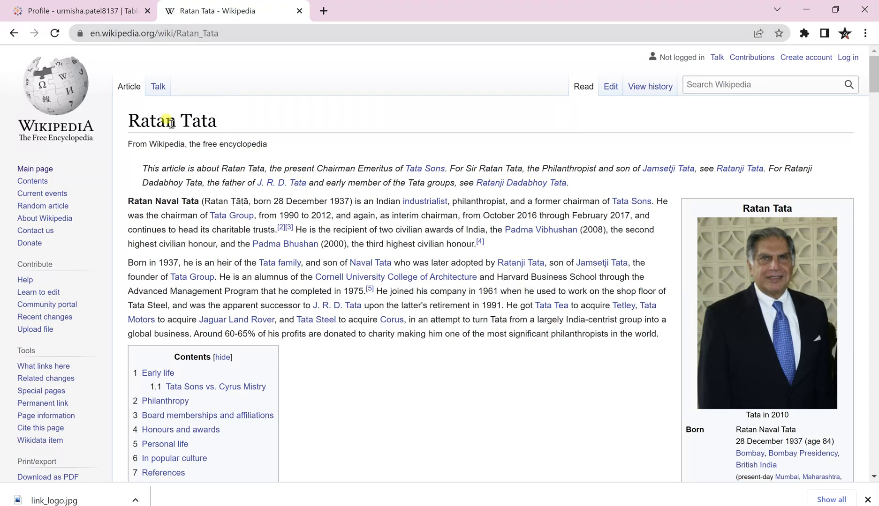
Step: Change the address to load the Gautam Adani Wikipedia article
{"action": "left_click", "coordinate": [233, 32]}
{"action": "key", "text": "BackSpace"}
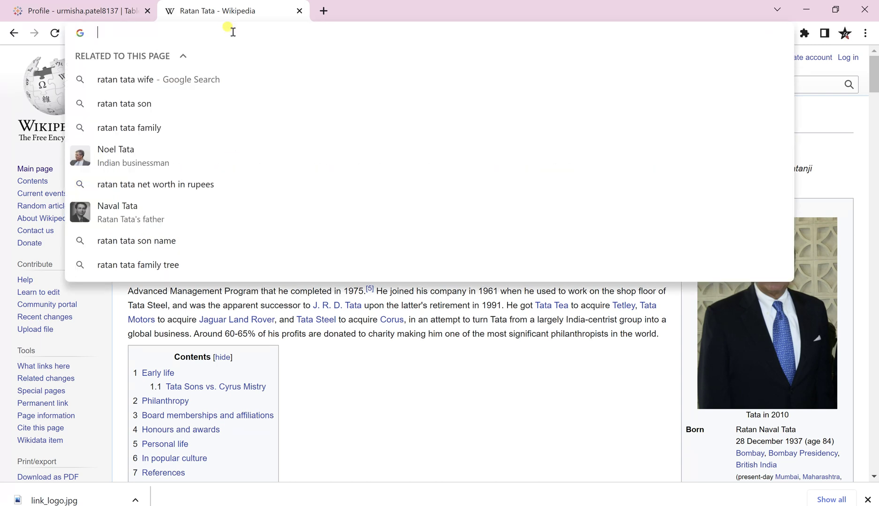
{"action": "key", "text": "ctrl+z"}
{"action": "left_click", "coordinate": [233, 32]}
{"action": "key", "text": "BackSpace"}
{"action": "key", "text": "BackSpace"}
{"action": "key", "text": "BackSpace"}
{"action": "key", "text": "BackSpace"}
{"action": "key", "text": "BackSpace"}
{"action": "key", "text": "BackSpace"}
{"action": "key", "text": "BackSpace"}
{"action": "key", "text": "BackSpace"}
{"action": "key", "text": "BackSpace"}
{"action": "key", "text": "BackSpace"}
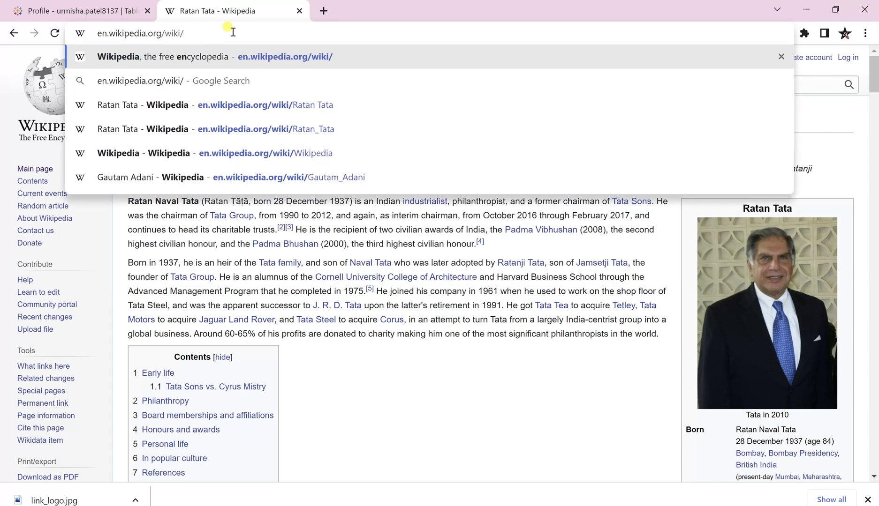
{"action": "type", "text": "F"}
{"action": "key", "text": "BackSpace"}
{"action": "type", "text": "Gaut"}
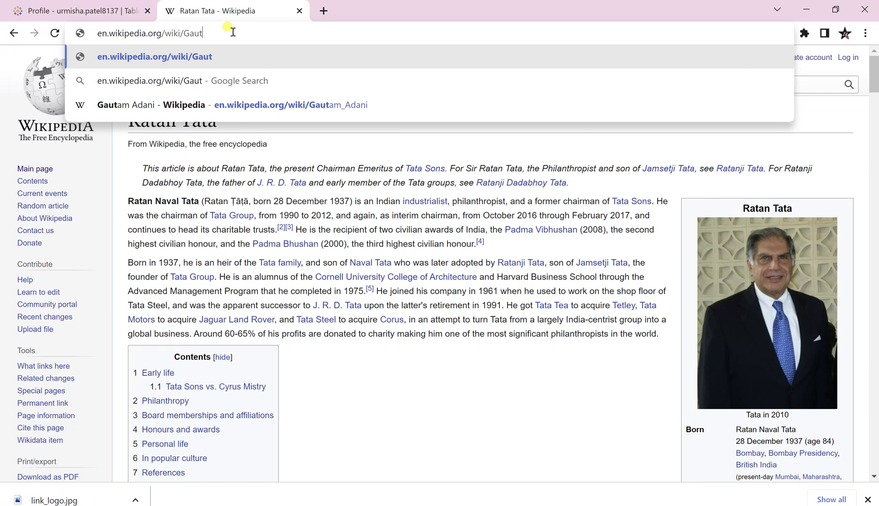
{"action": "type", "text": "am Adani"}
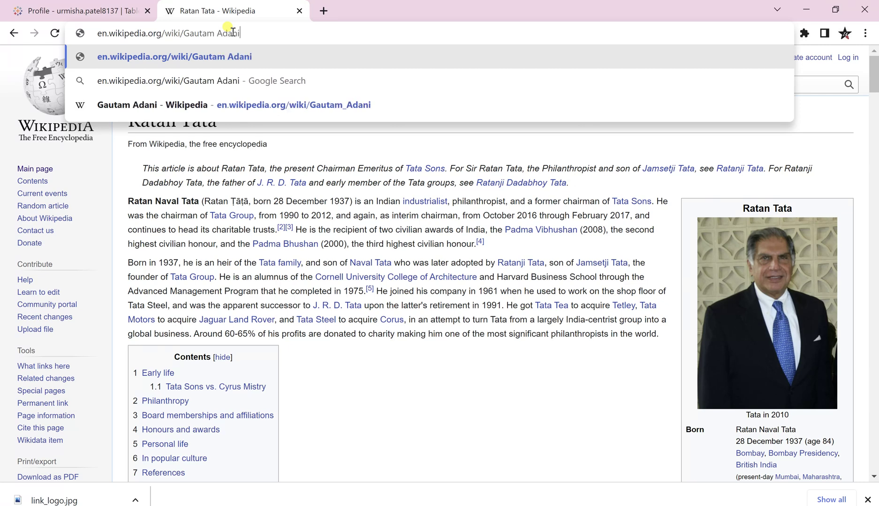
{"action": "key", "text": "Return"}
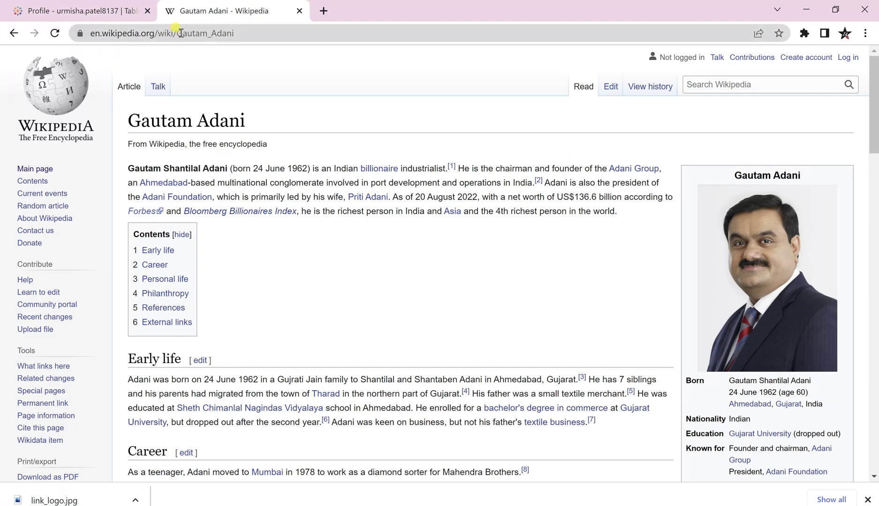
Step: Copy the base en.wikipedia.org/wiki/ address and return to Tableau
{"action": "left_click_drag", "start_coordinate": [175, 34], "coordinate": [83, 40]}
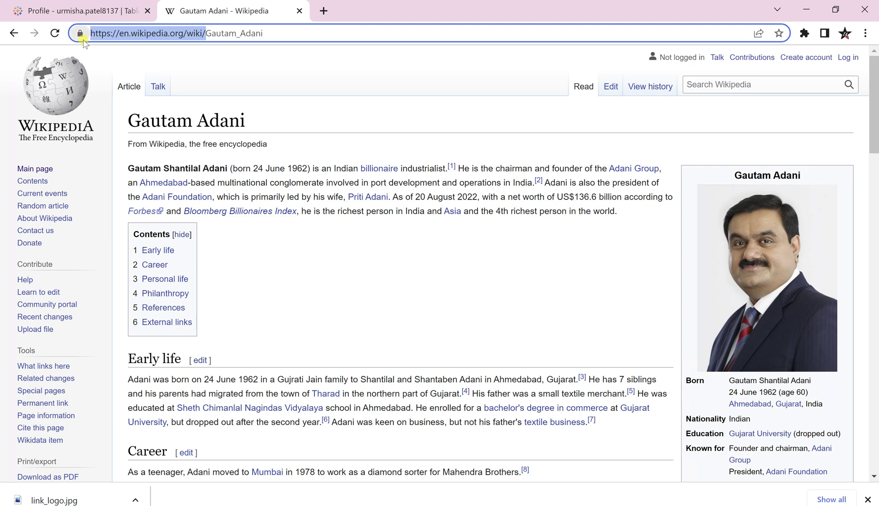
{"action": "left_click", "coordinate": [81, 33]}
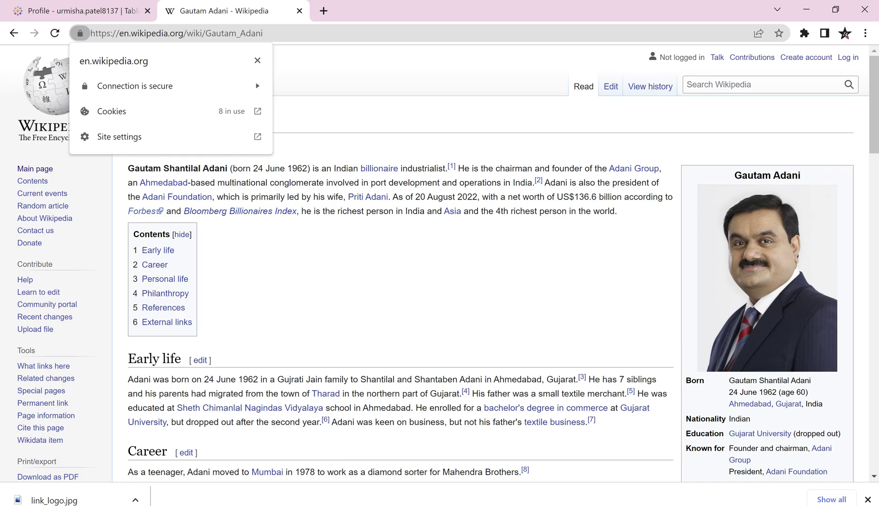
{"action": "key", "text": "alt+Tab"}
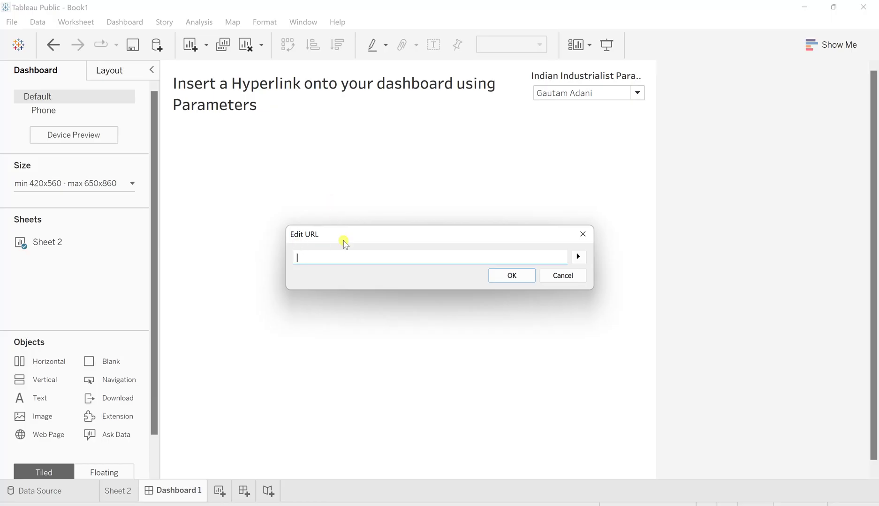
{"action": "left_click", "coordinate": [313, 255]}
{"action": "key", "text": "ctrl+v"}
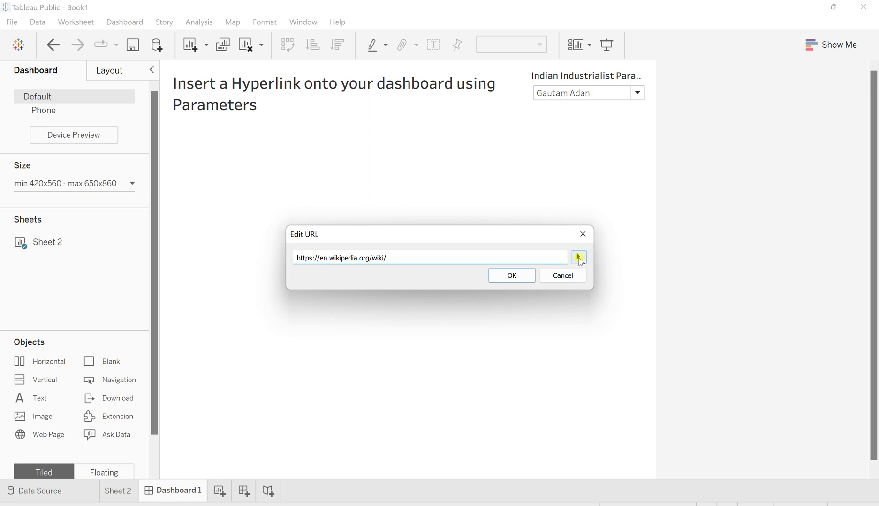
{"action": "left_click", "coordinate": [579, 258]}
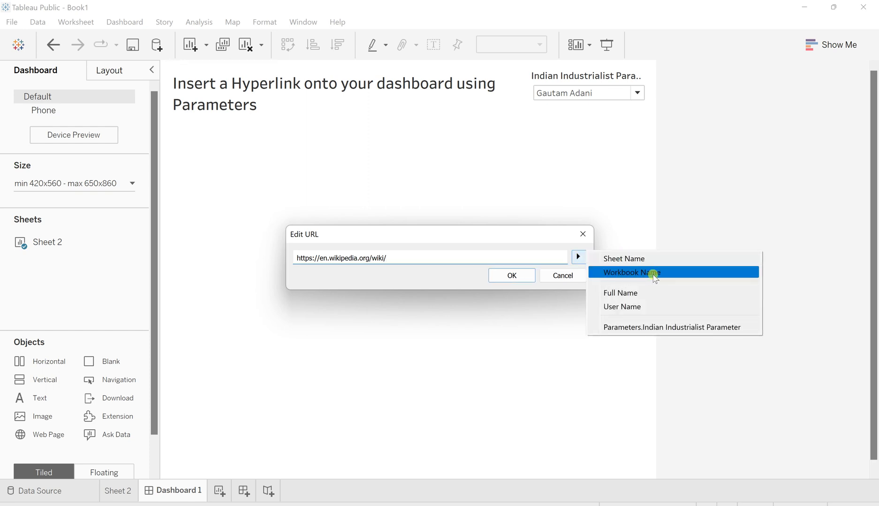
{"action": "left_click", "coordinate": [636, 327]}
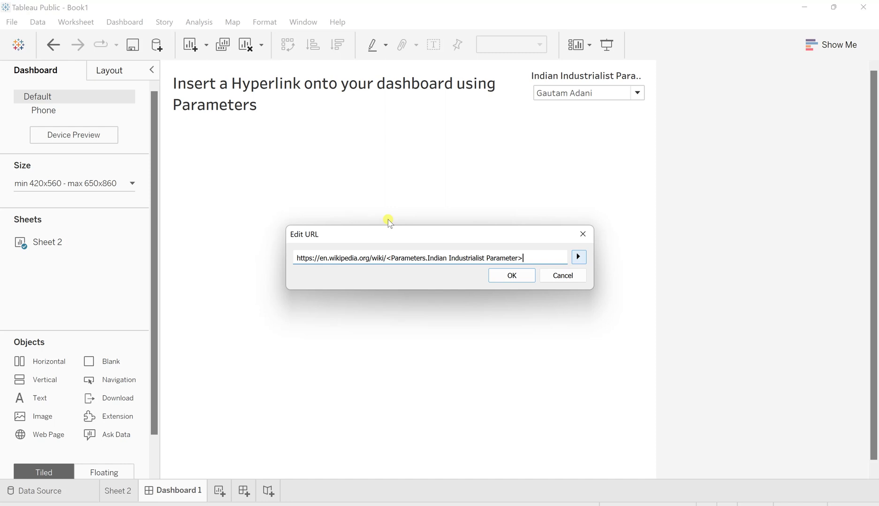
Step: Add the web page to the dashboard and remove the title text
{"action": "left_click", "coordinate": [513, 279]}
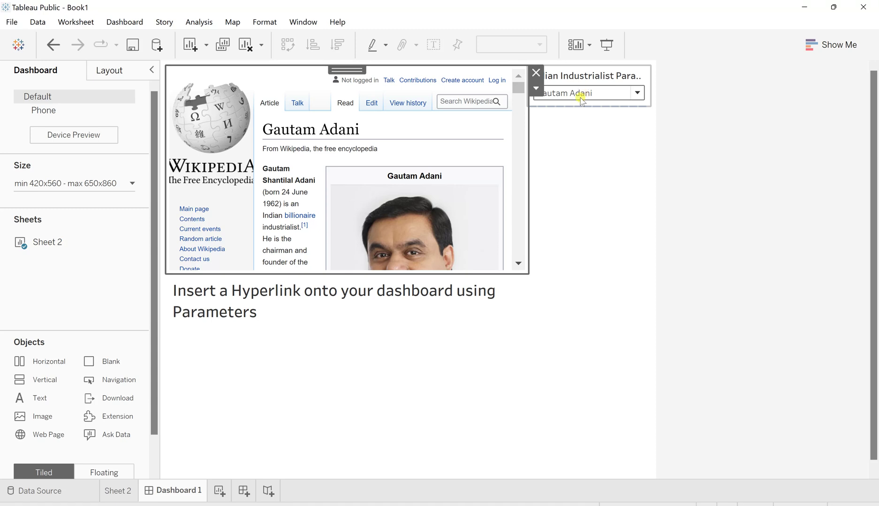
{"action": "left_click", "coordinate": [504, 300]}
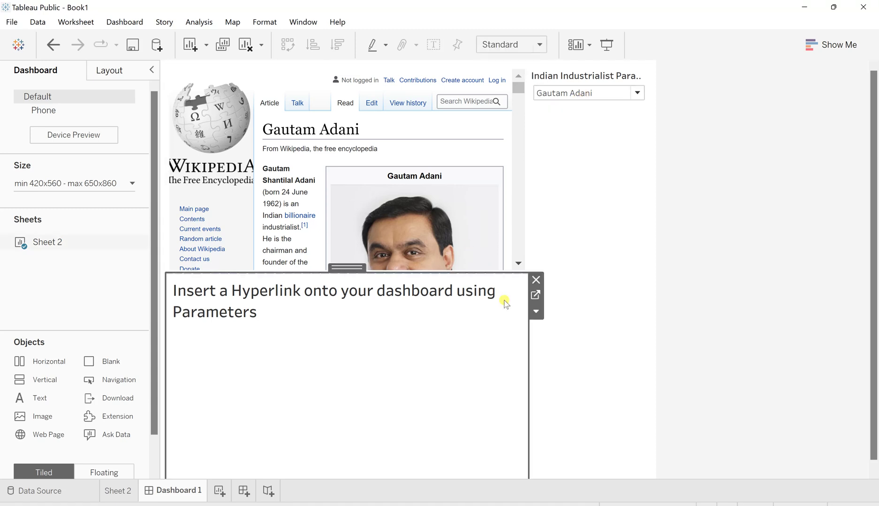
{"action": "left_click", "coordinate": [534, 281]}
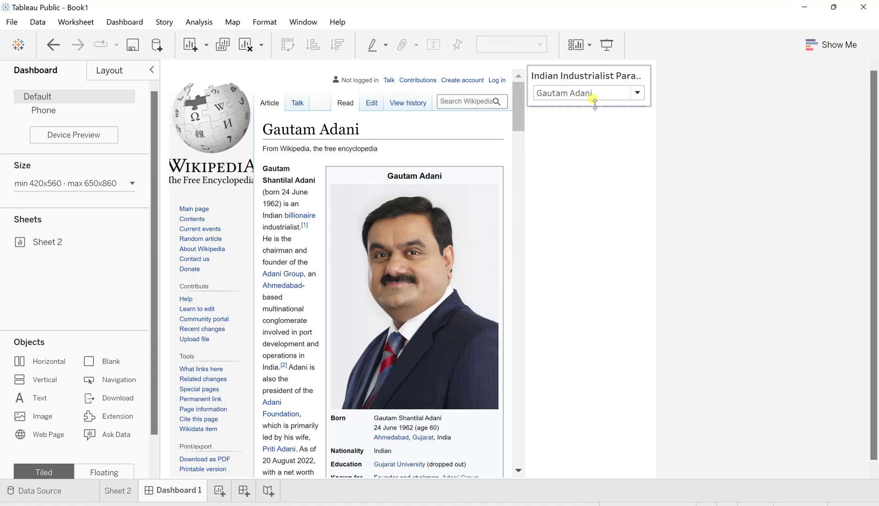
Step: Switch the parameter to Ratan Tata, then Mukesh Ambani, to test the embedded article
{"action": "left_click", "coordinate": [580, 96]}
{"action": "left_click", "coordinate": [573, 121]}
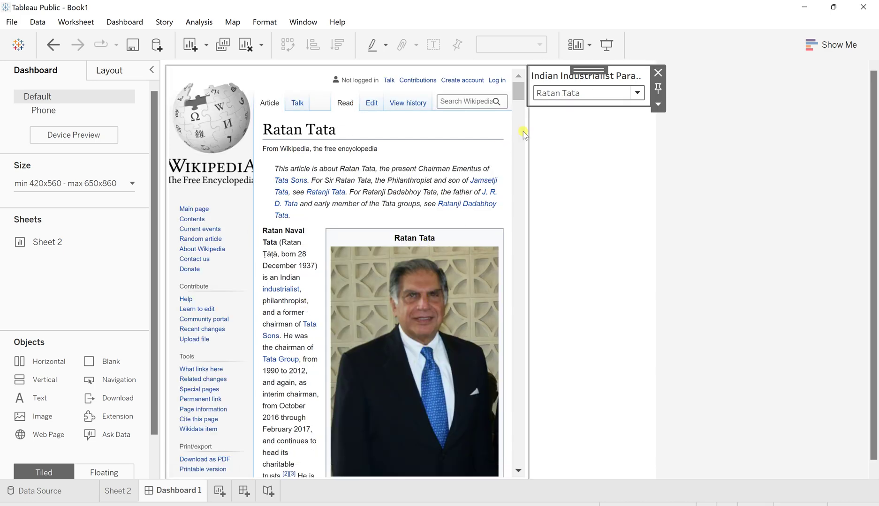
{"action": "left_click", "coordinate": [544, 98]}
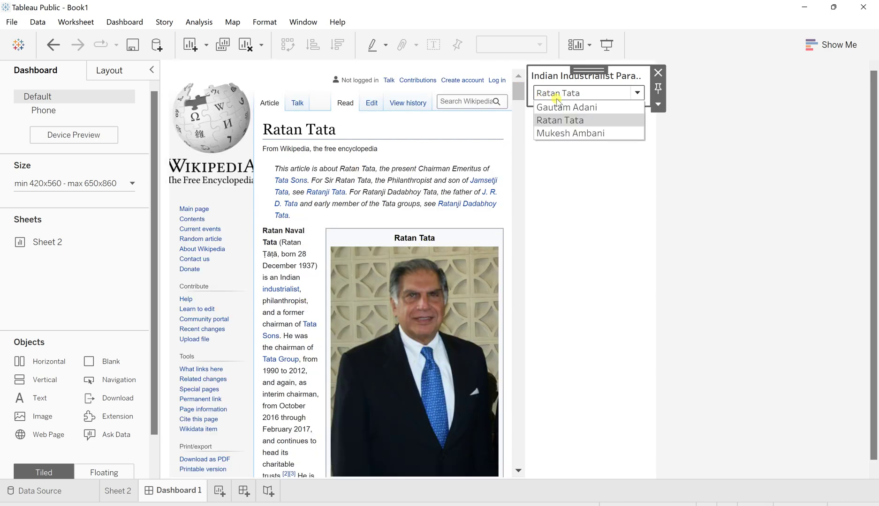
{"action": "left_click", "coordinate": [556, 132]}
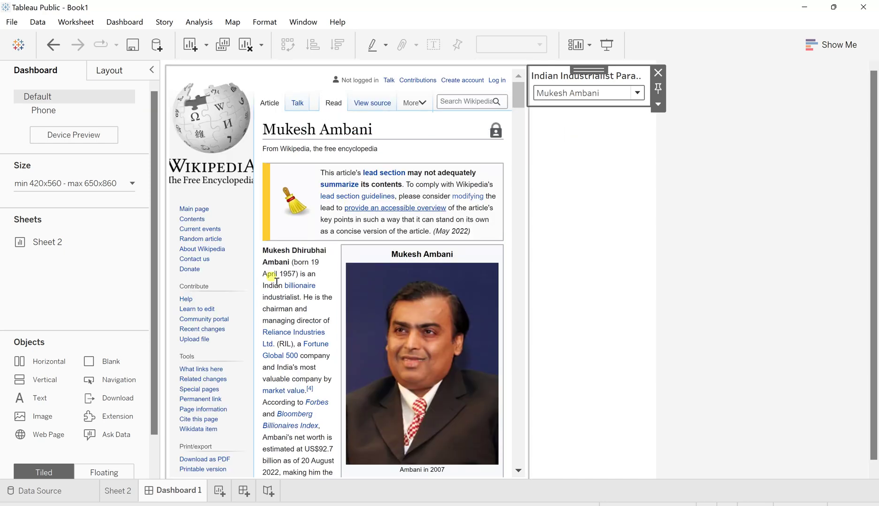